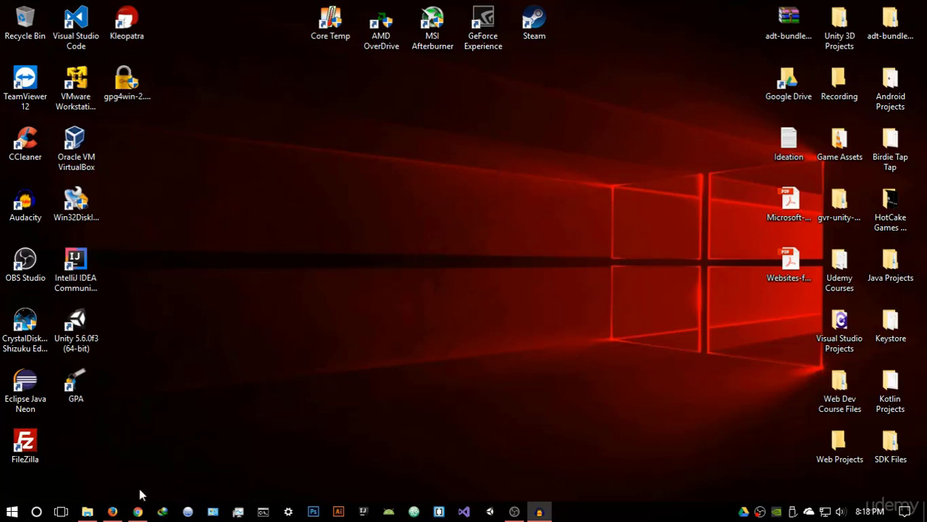
# Go to the Gpg4win 2.3.3 download page in Firefox and pick the $0 donation option
pyautogui.click(113, 511)
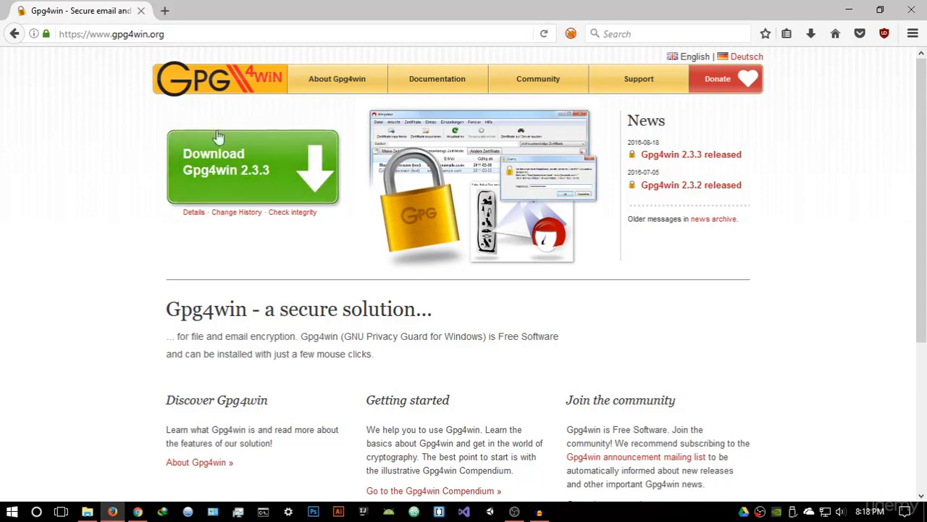
pyautogui.click(244, 174)
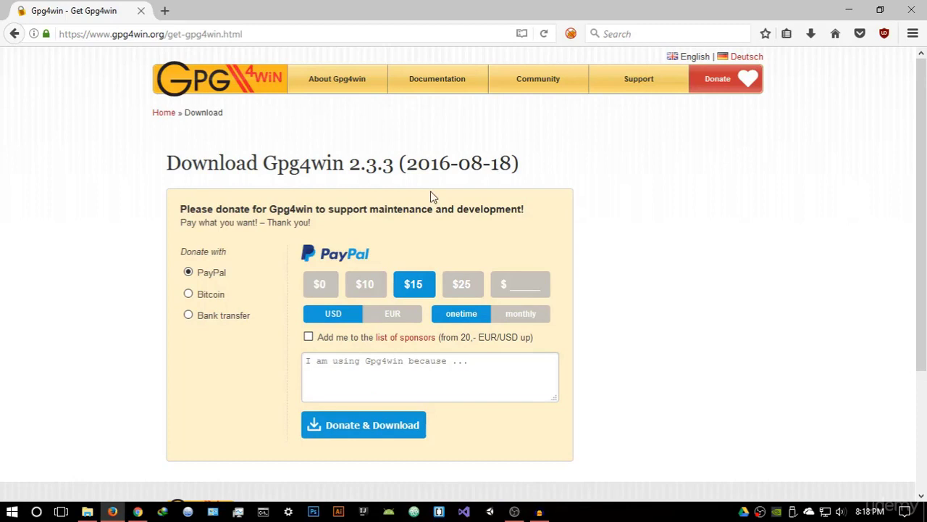
pyautogui.click(325, 284)
pyautogui.scroll(-4, 333, 282)
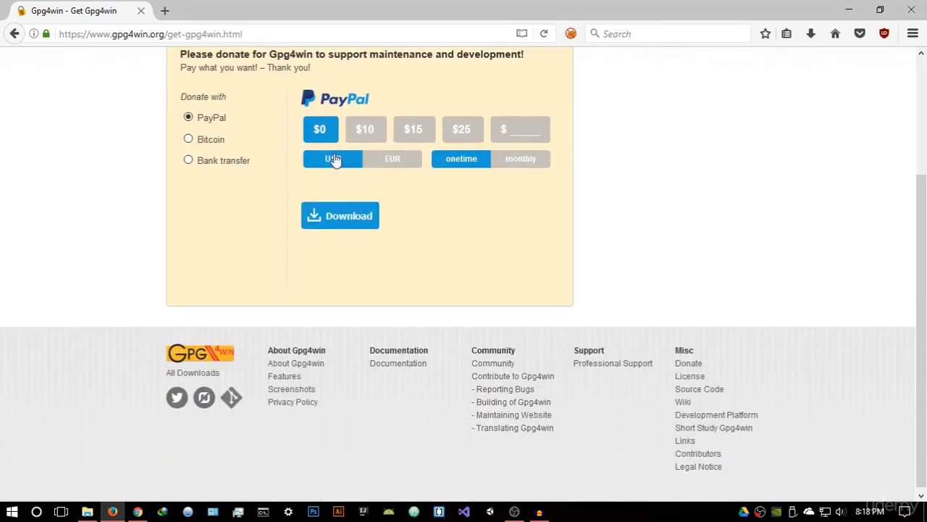
pyautogui.scroll(2, 334, 160)
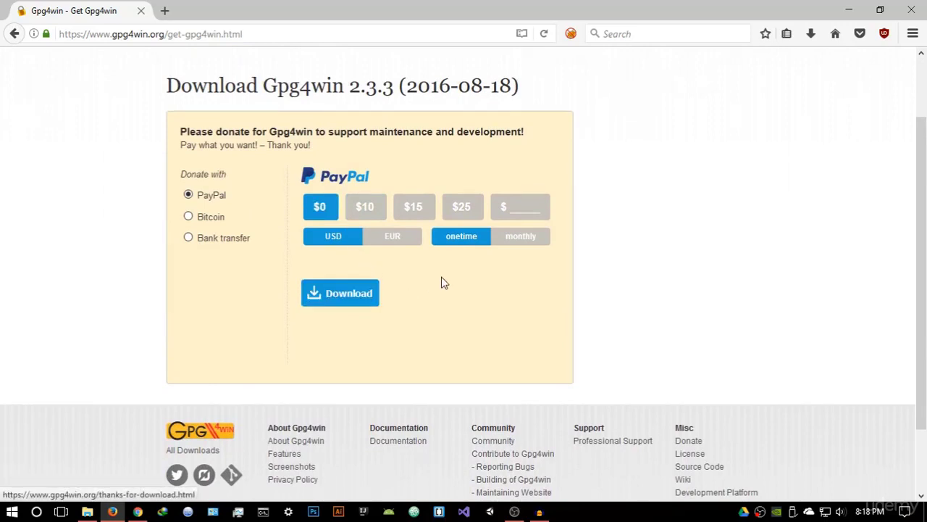
# Close Firefox, run the Gpg4win installer and keep all components, accepting C:\Program Files (x86)\GNU\GnuPG
pyautogui.click(911, 11)
pyautogui.moveTo(126, 79); pyautogui.dragTo(484, 200)
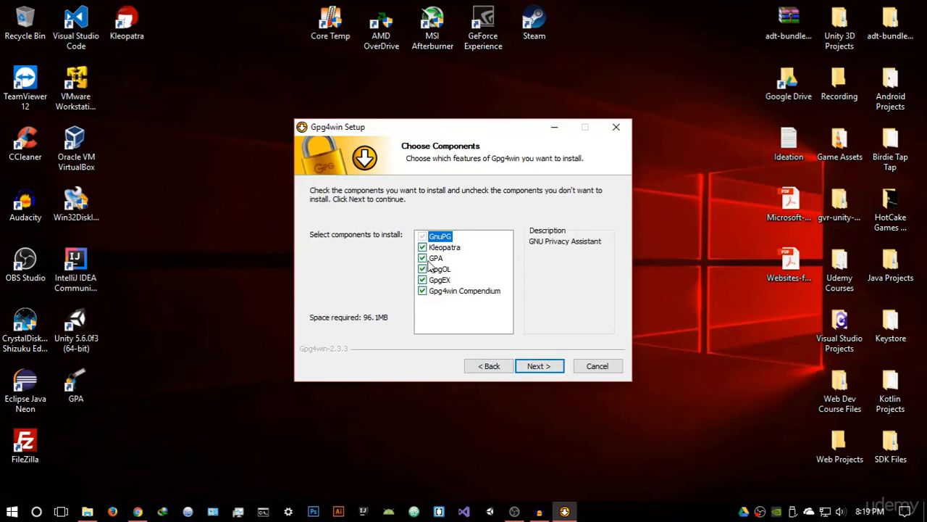
pyautogui.click(537, 366)
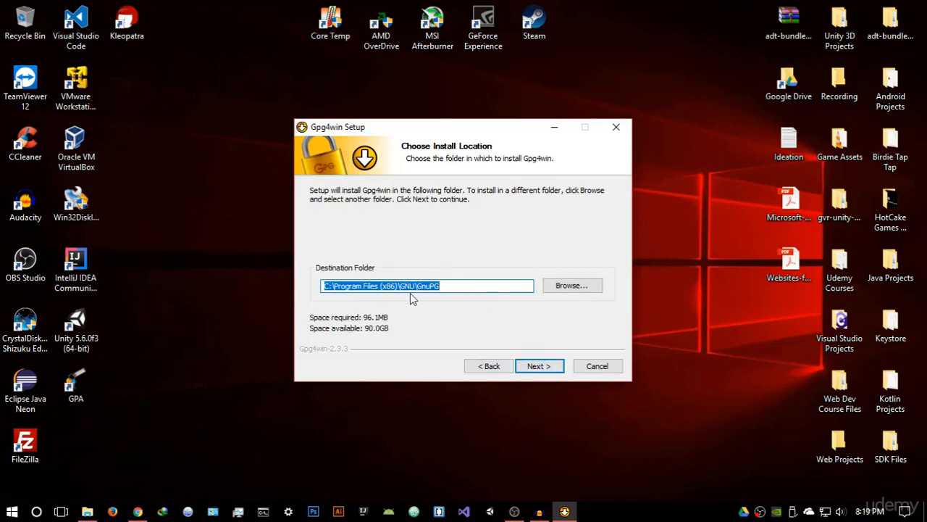
# Close Gpg4win Setup, delete the installer file, and launch GPA's Key Manager
pyautogui.click(616, 128)
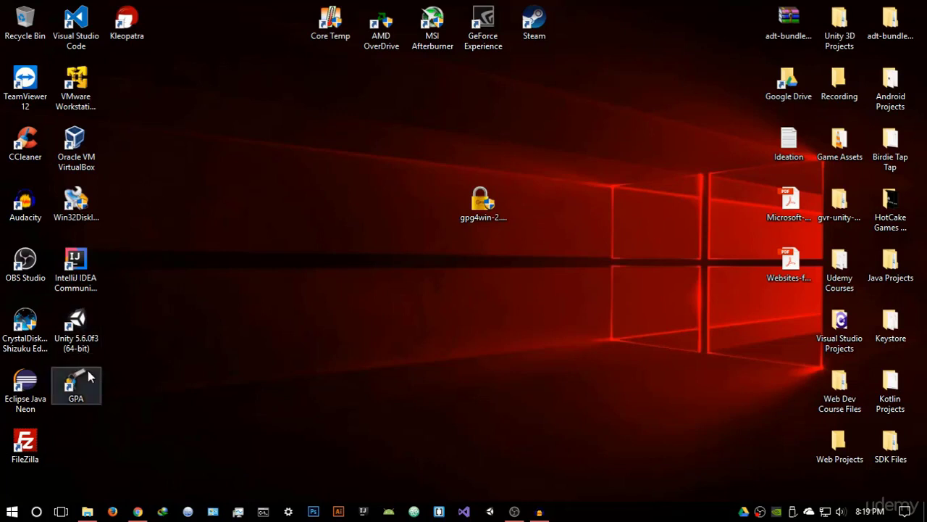
pyautogui.moveTo(76, 383); pyautogui.dragTo(149, 85)
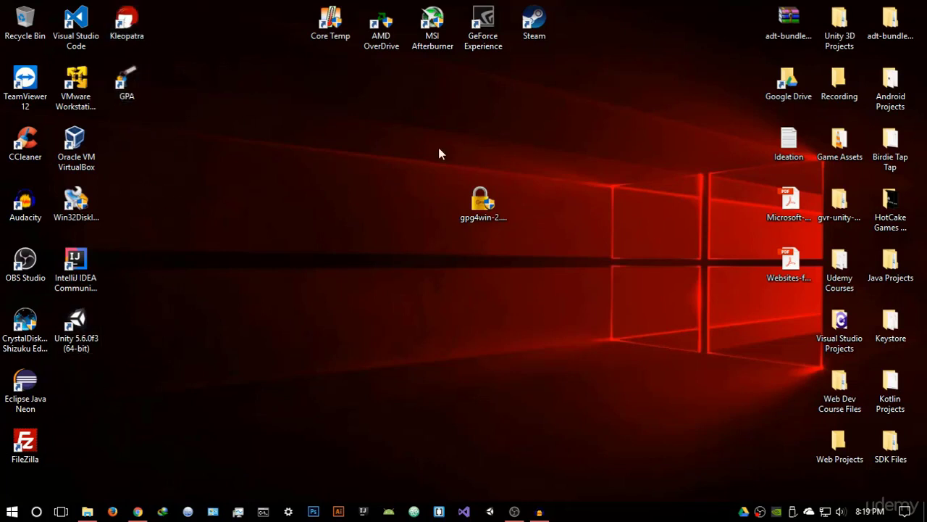
pyautogui.click(478, 203)
pyautogui.press('Delete')
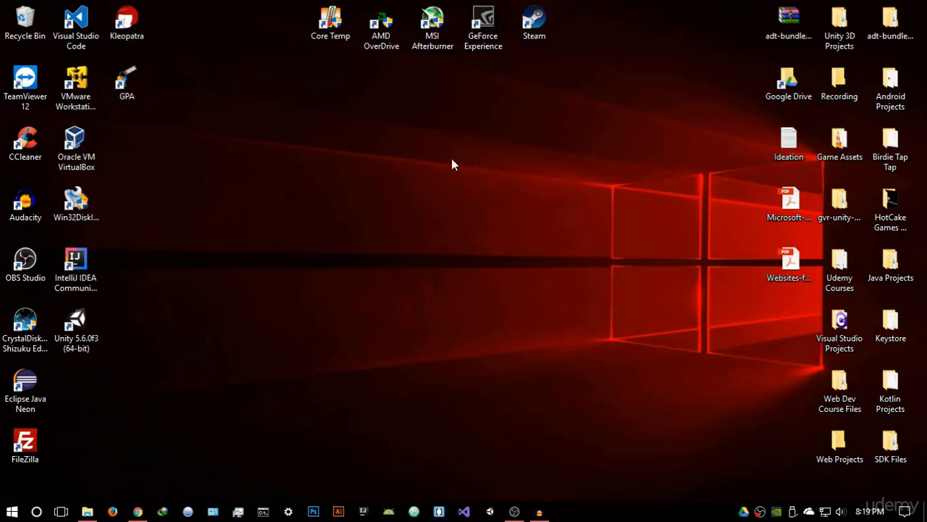
pyautogui.moveTo(150, 100); pyautogui.dragTo(524, 215)
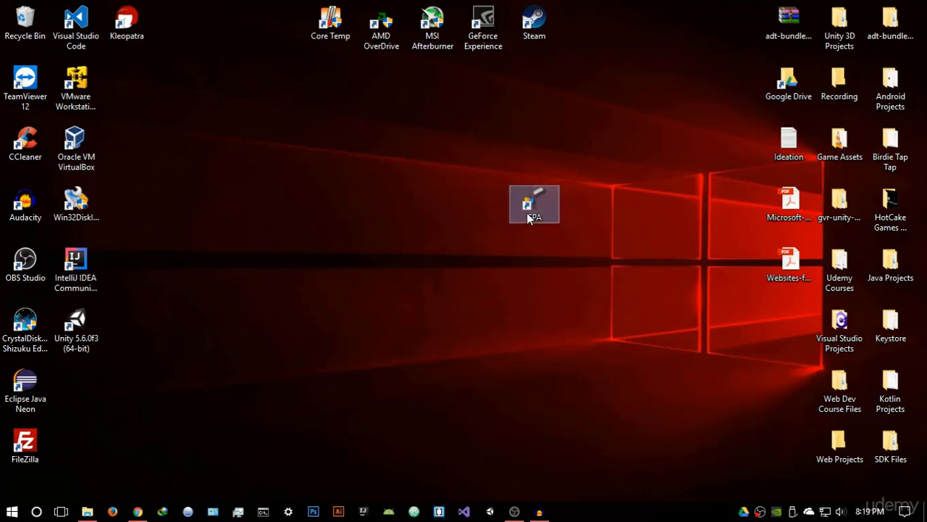
pyautogui.doubleClick(531, 217)
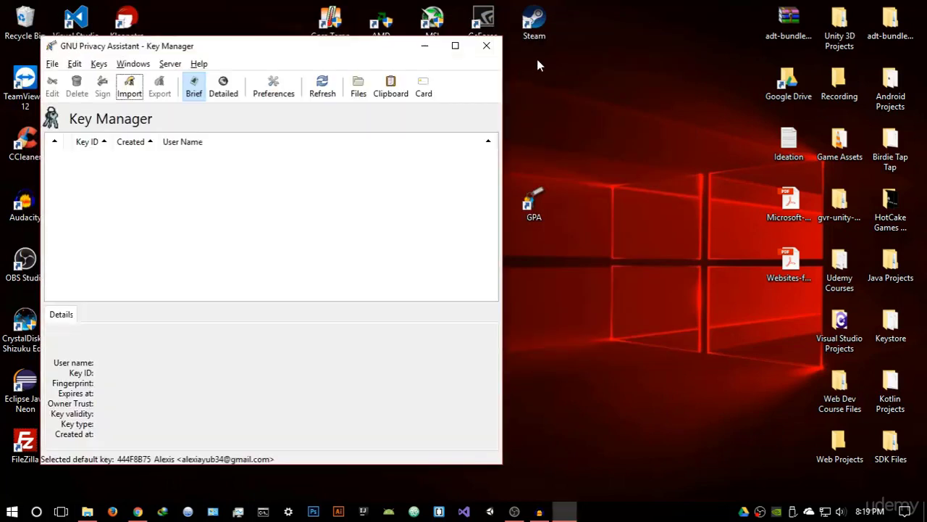
pyautogui.moveTo(359, 48); pyautogui.dragTo(510, 46)
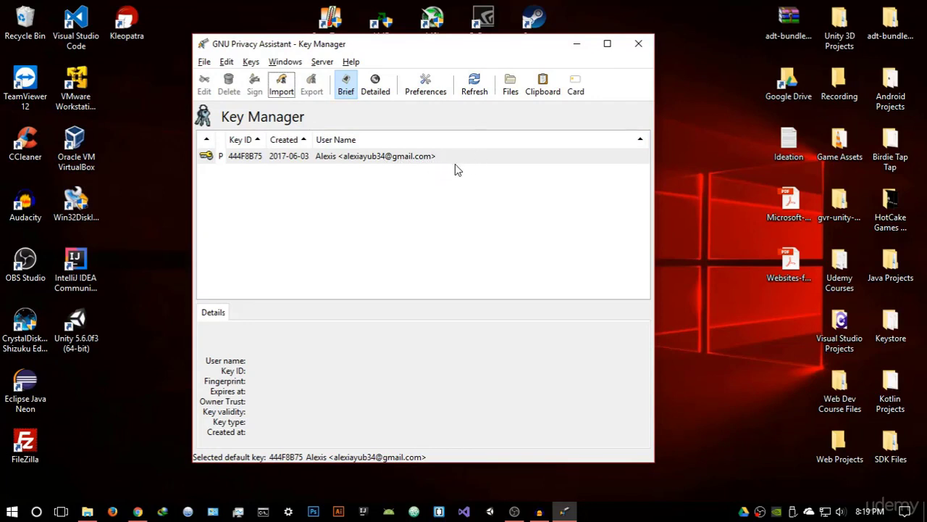
# Delete the existing key pair, confirming removal of its secret key as well
pyautogui.click(434, 150)
pyautogui.rightClick(433, 150)
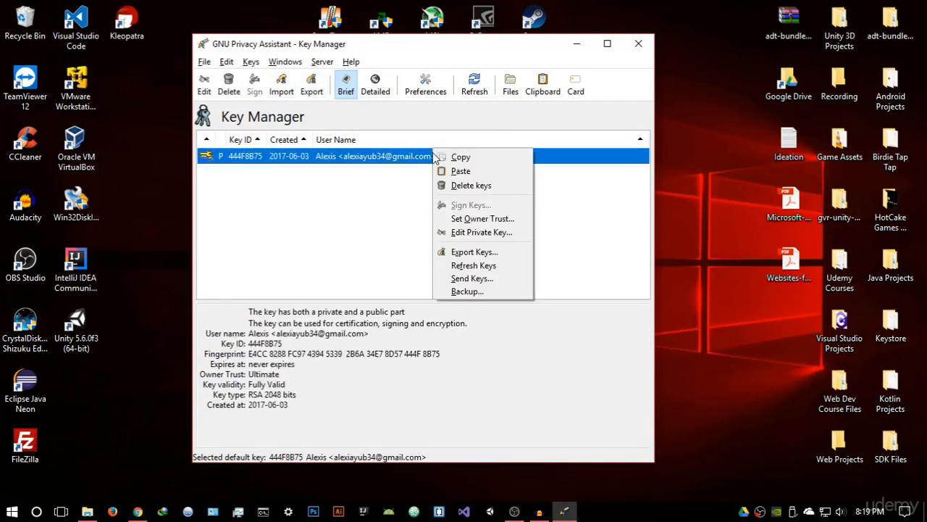
pyautogui.click(456, 187)
pyautogui.click(454, 333)
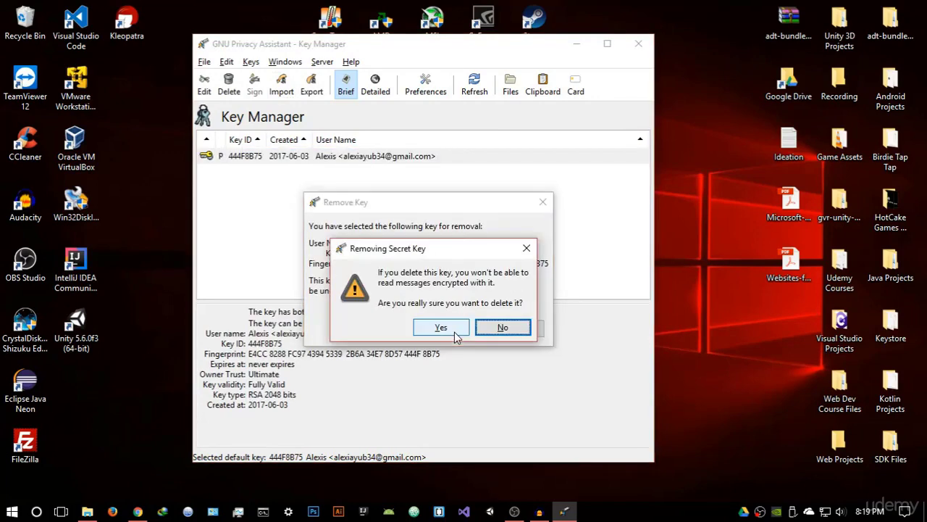
pyautogui.click(443, 334)
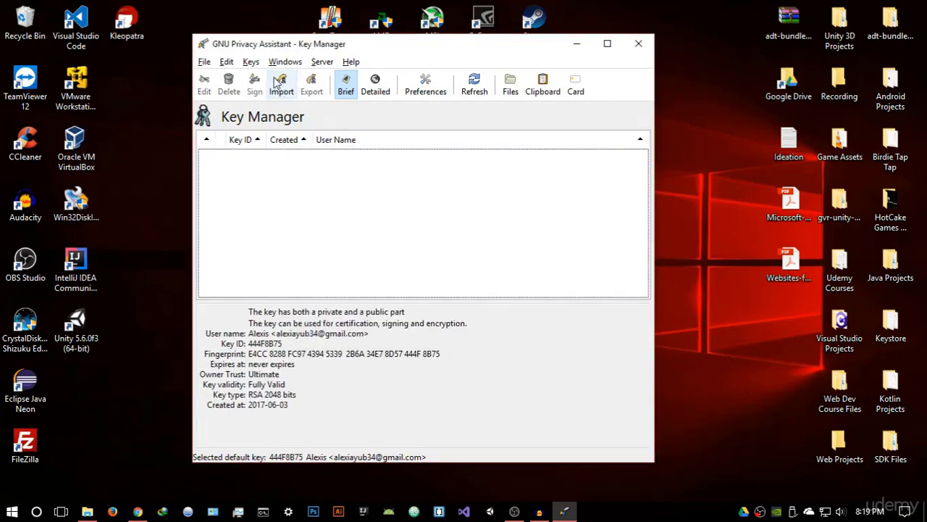
pyautogui.click(250, 62)
# Start a new key and enter the owner's full name in the key wizard
pyautogui.click(269, 95)
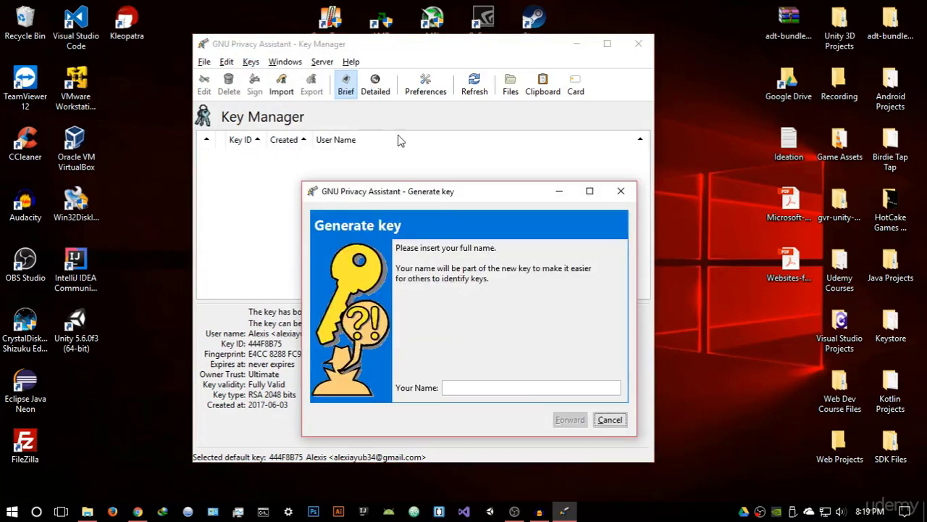
pyautogui.moveTo(449, 195); pyautogui.dragTo(454, 133)
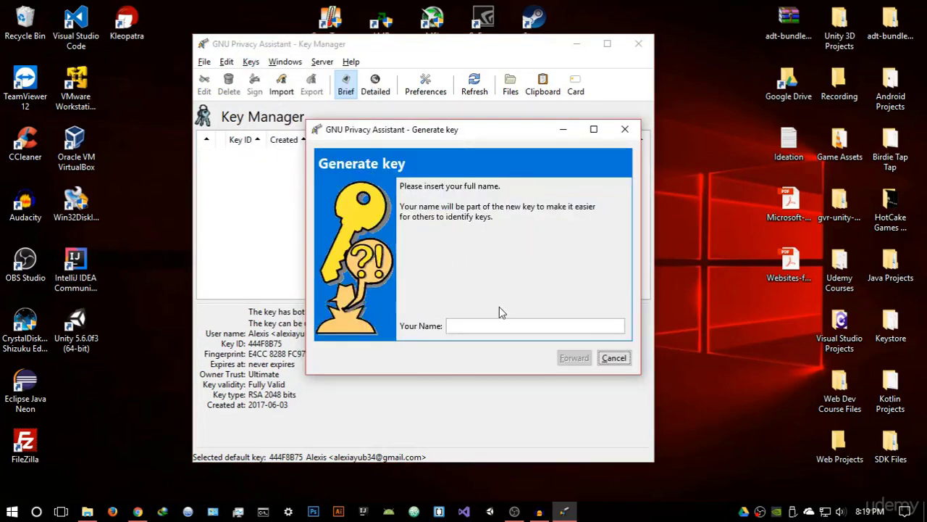
pyautogui.click(497, 325)
pyautogui.write('Alexis')
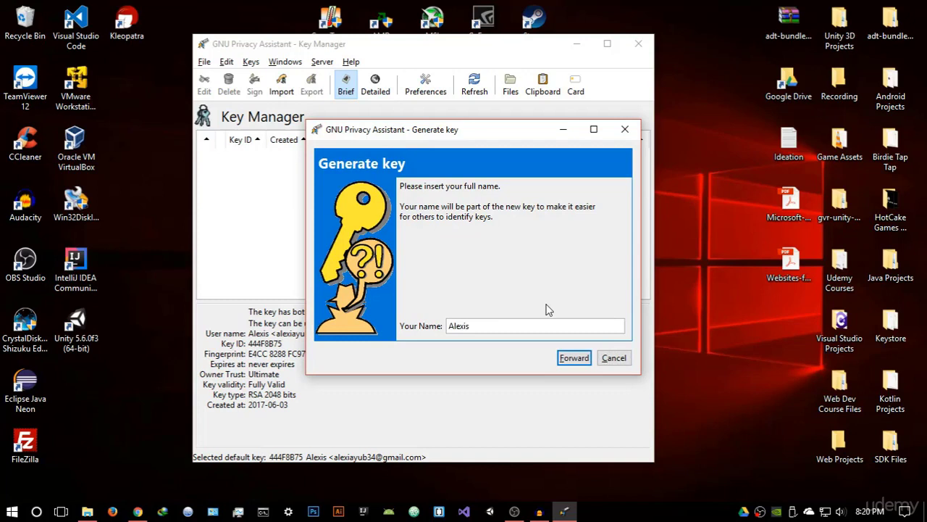
pyautogui.click(570, 359)
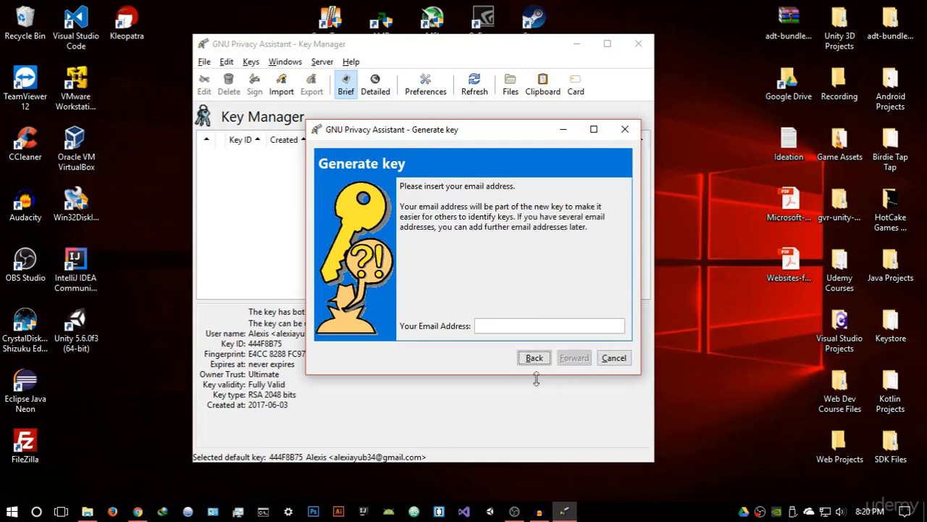
# Enter the owner's e-mail address, postpone the backup copy, and begin key generation
pyautogui.click(501, 327)
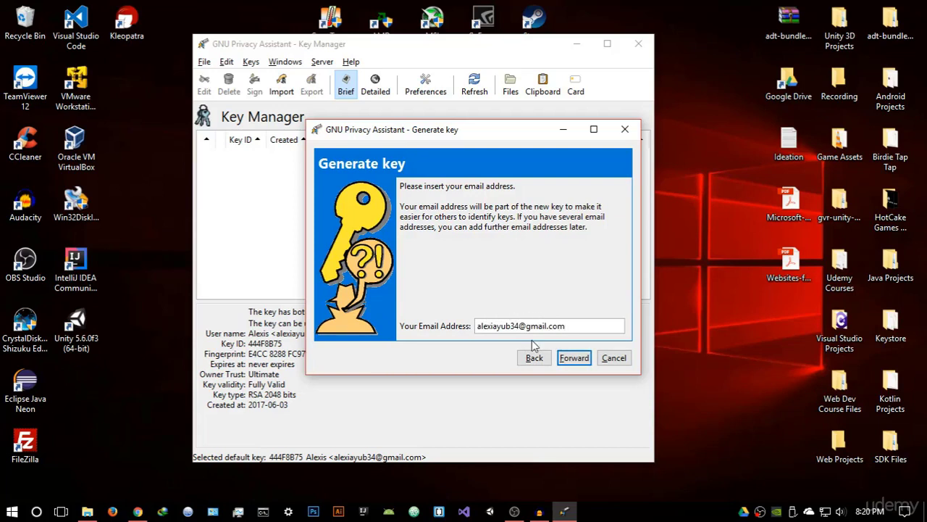
pyautogui.click(578, 358)
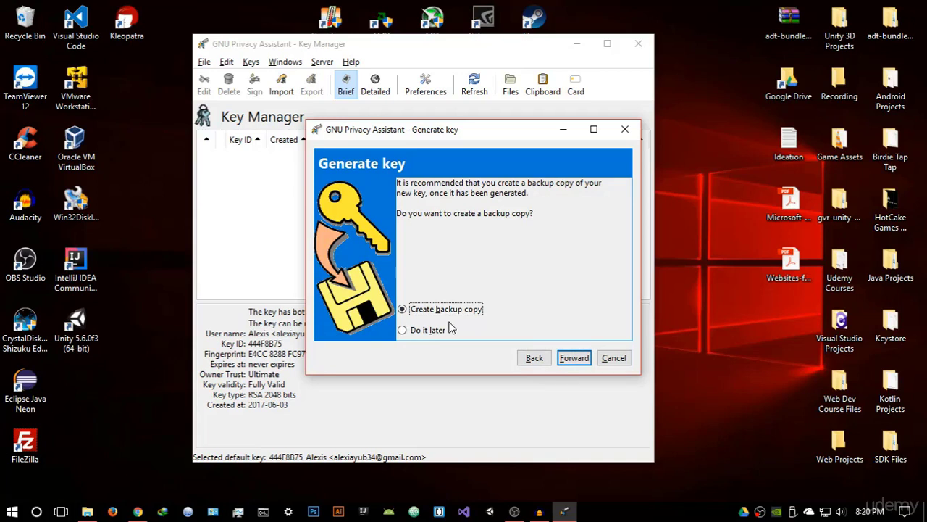
pyautogui.click(446, 329)
pyautogui.click(572, 357)
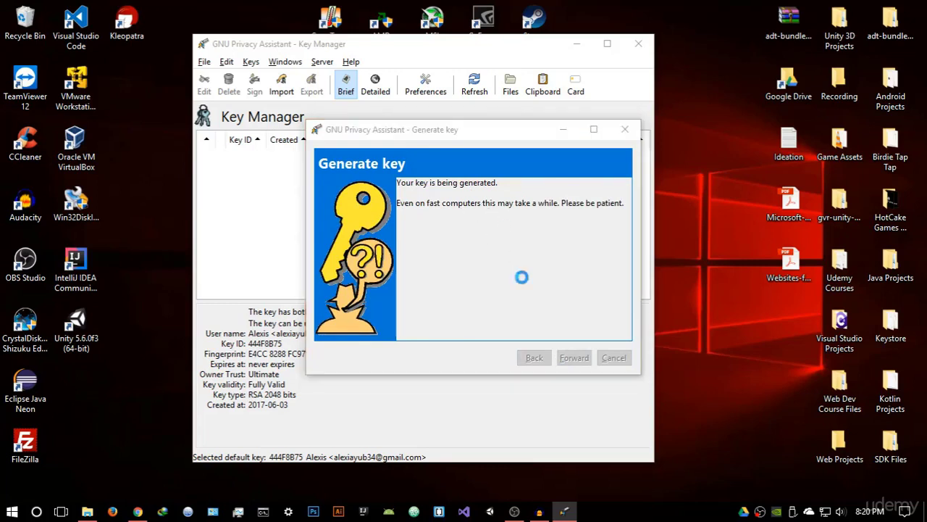
# Protect the new key with a passphrase, confirm it, and dismiss the missing default key warning
pyautogui.moveTo(463, 187); pyautogui.dragTo(567, 233)
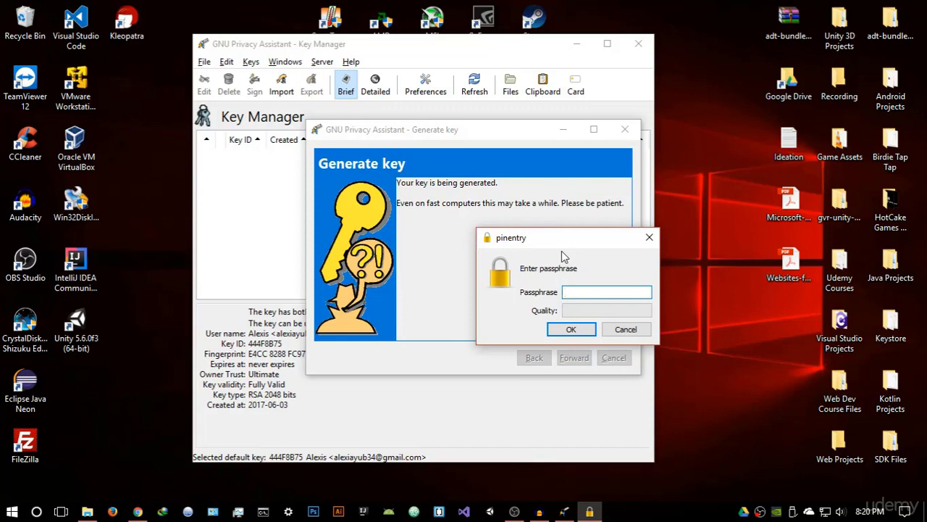
pyautogui.write('•••••••••')
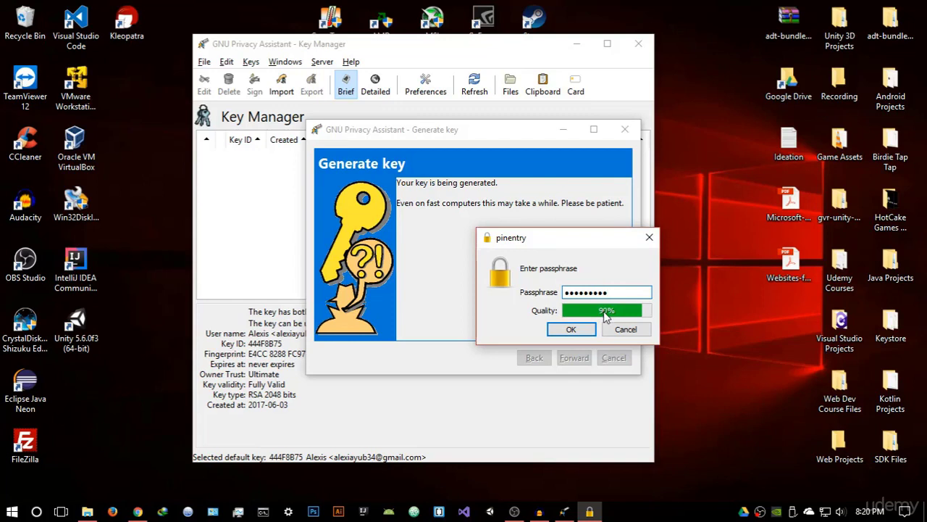
pyautogui.moveTo(606, 313)
pyautogui.click(565, 329)
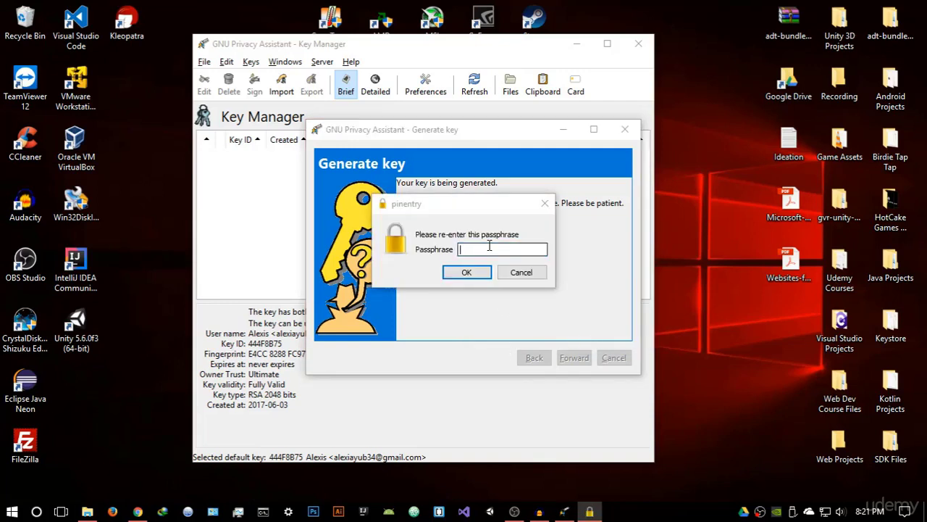
pyautogui.write('••••••••')
pyautogui.press('Return')
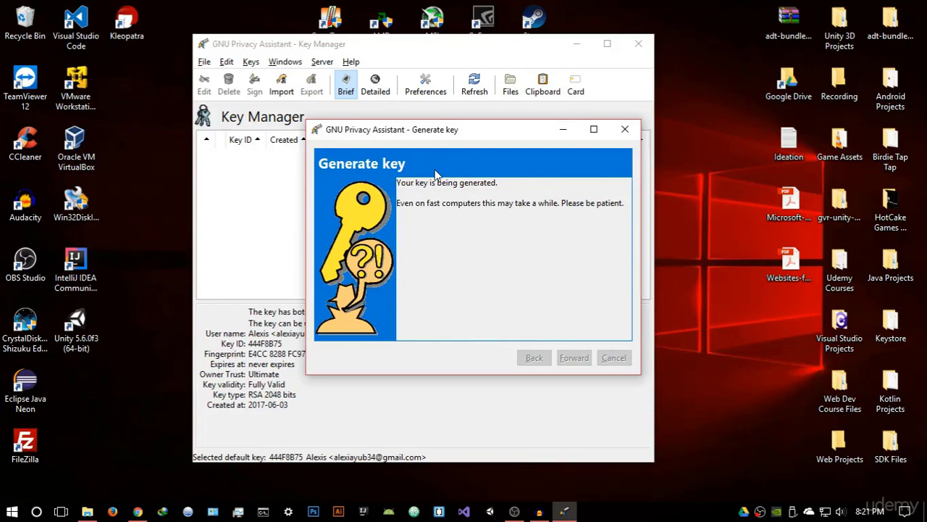
pyautogui.click(345, 189)
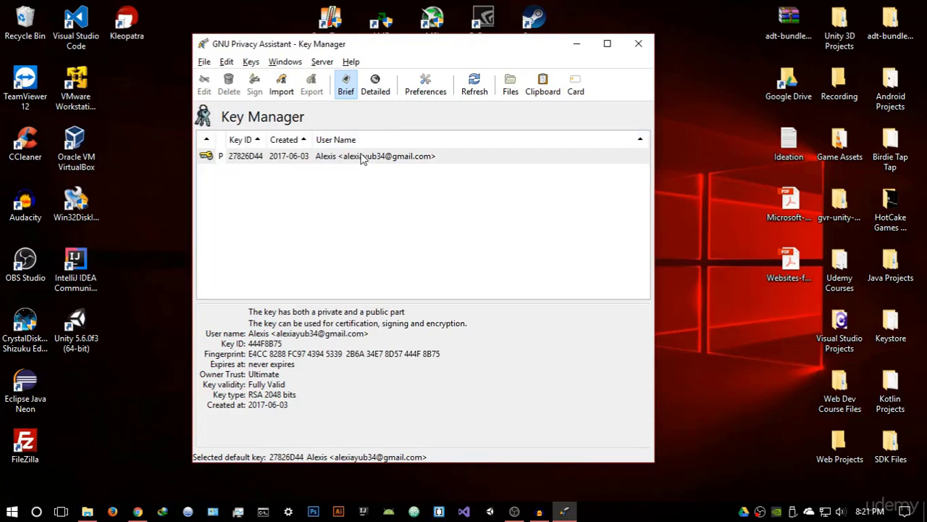
pyautogui.moveTo(405, 46); pyautogui.dragTo(491, 41)
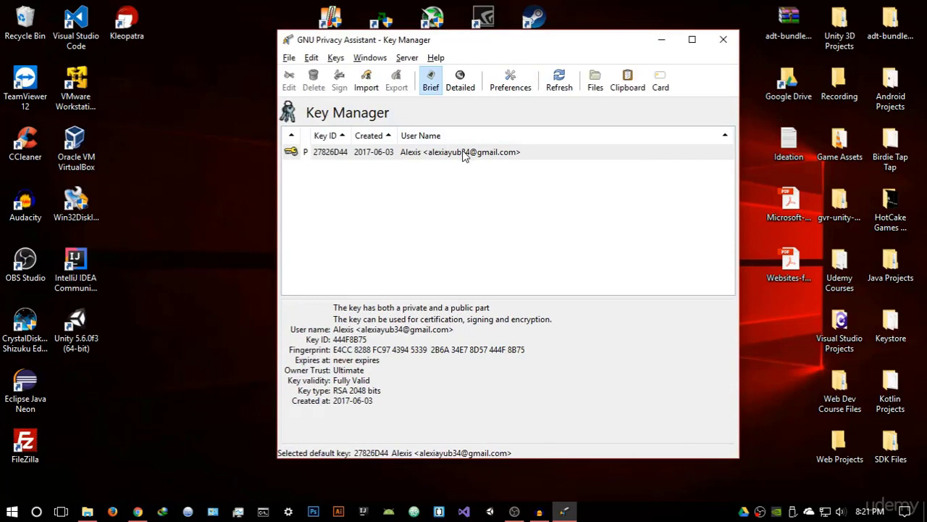
pyautogui.click(465, 154)
pyautogui.rightClick(464, 154)
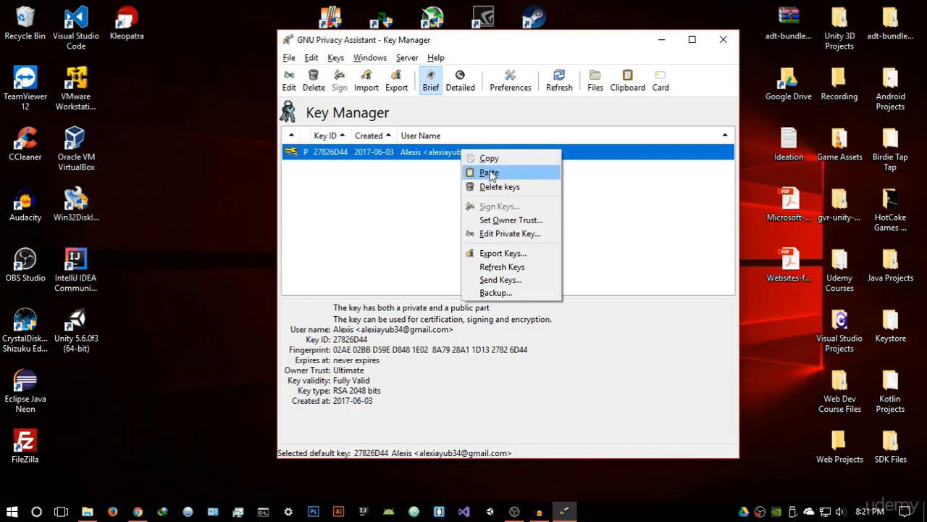
pyautogui.click(490, 162)
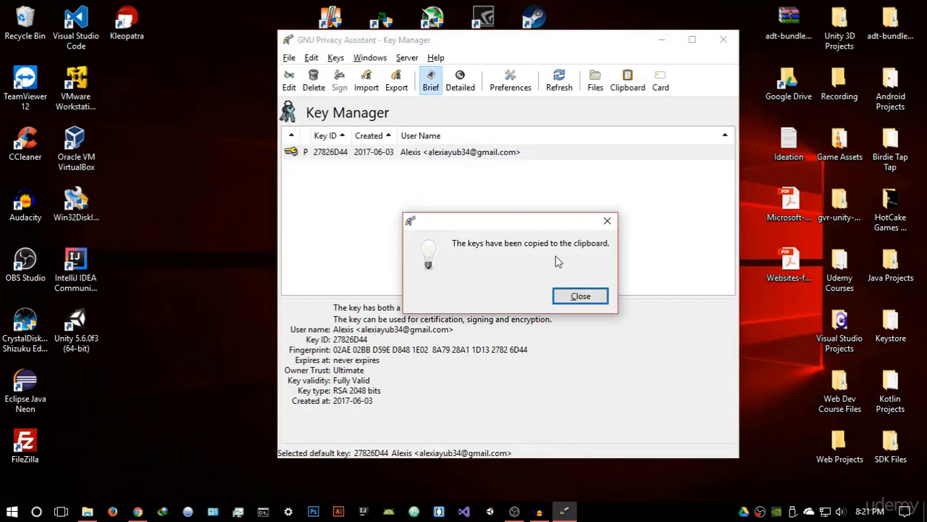
pyautogui.click(579, 295)
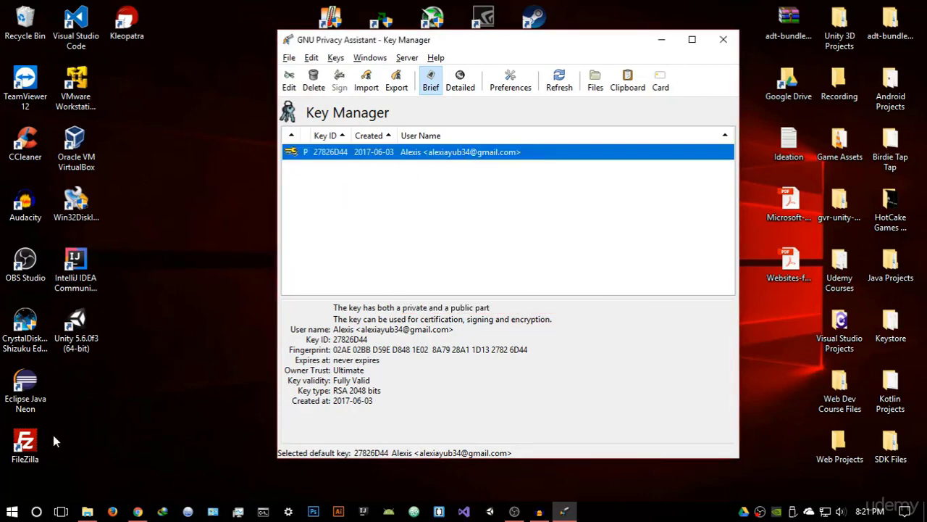
# Launch a blank Notepad document from the Start menu search
pyautogui.click(12, 511)
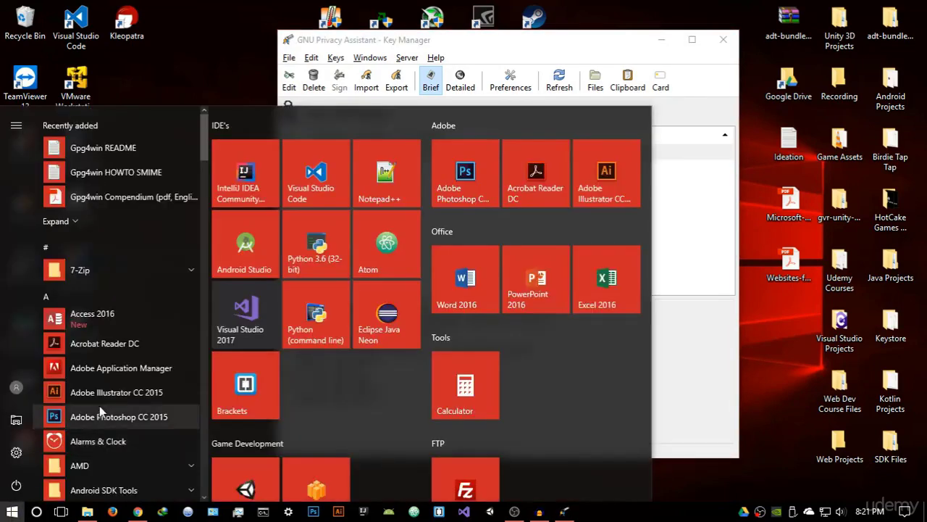
pyautogui.write('notepad')
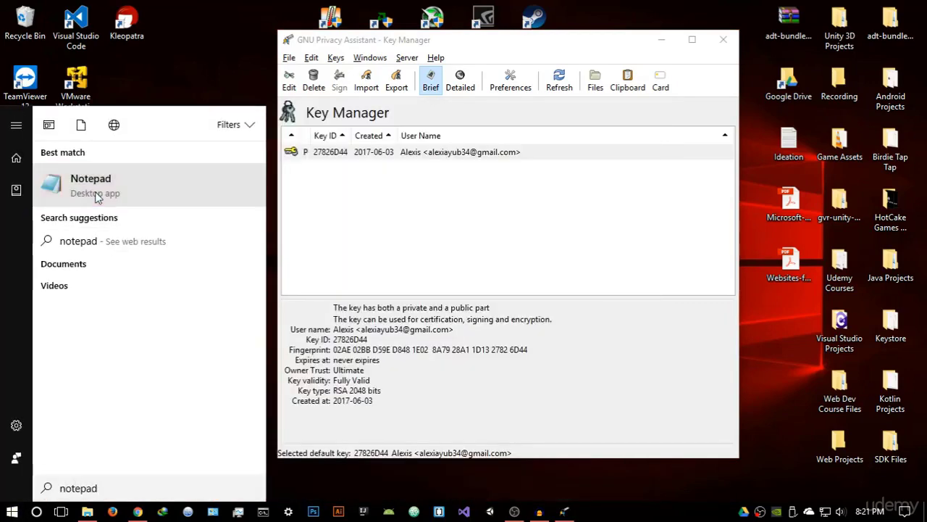
pyautogui.click(94, 192)
# Paste the copied public key into Notepad and check the block from its BEGIN line
pyautogui.rightClick(317, 148)
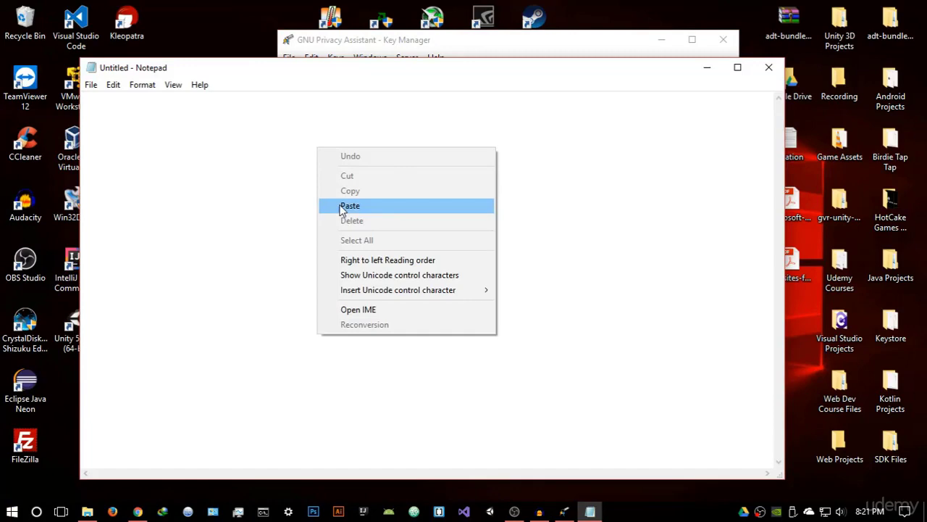
pyautogui.click(340, 206)
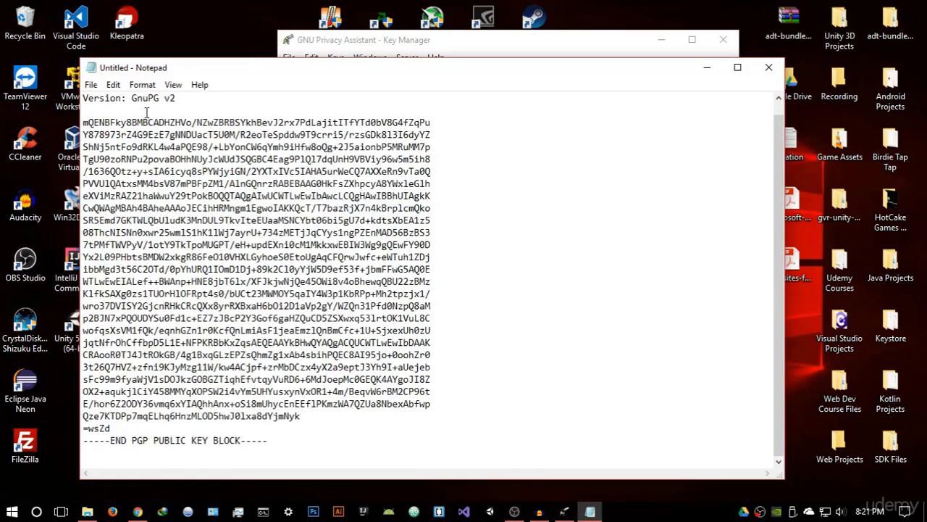
pyautogui.scroll(1, 147, 112)
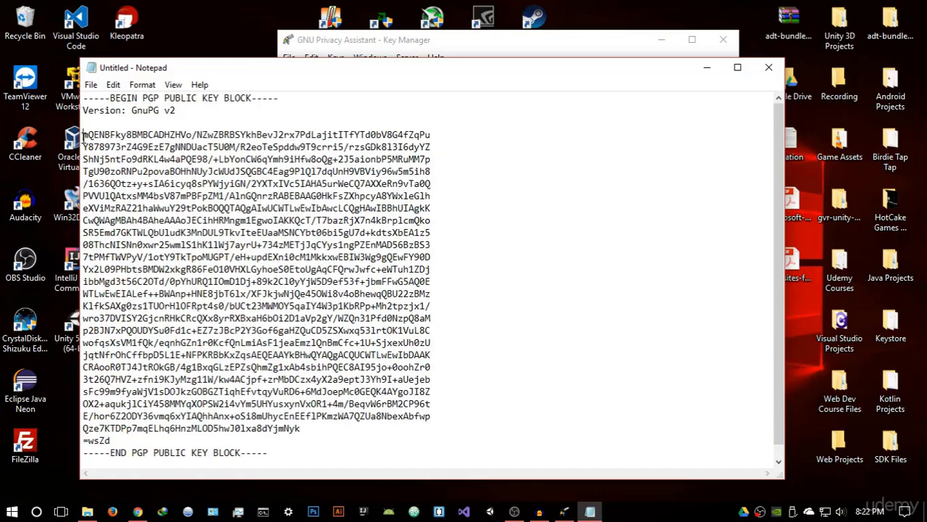
pyautogui.moveTo(82, 135); pyautogui.dragTo(329, 443)
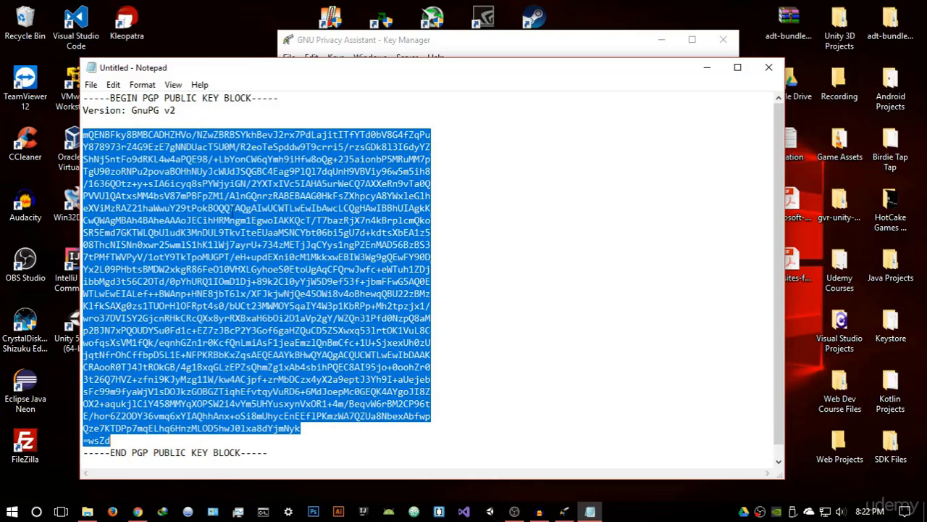
pyautogui.click(406, 232)
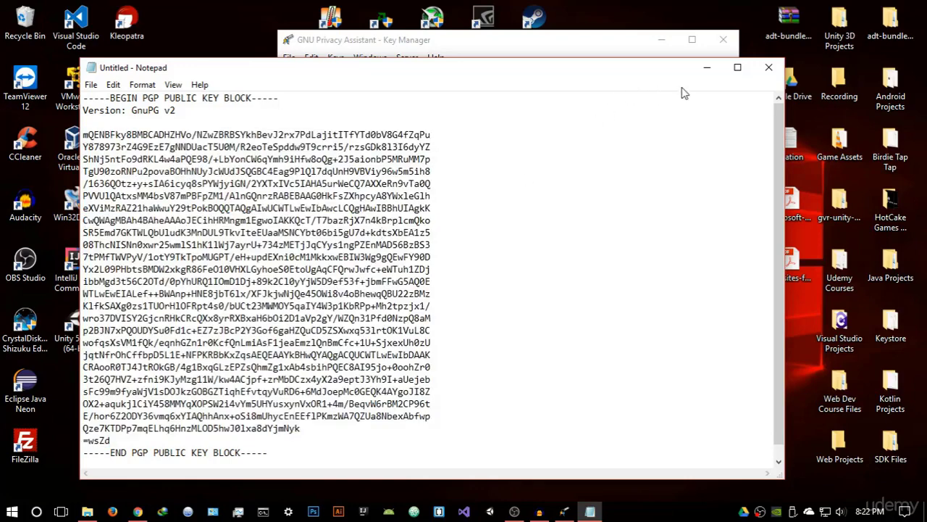
# Open GPA's Clipboard window and type the message 'Hello how are you?'
pyautogui.click(707, 67)
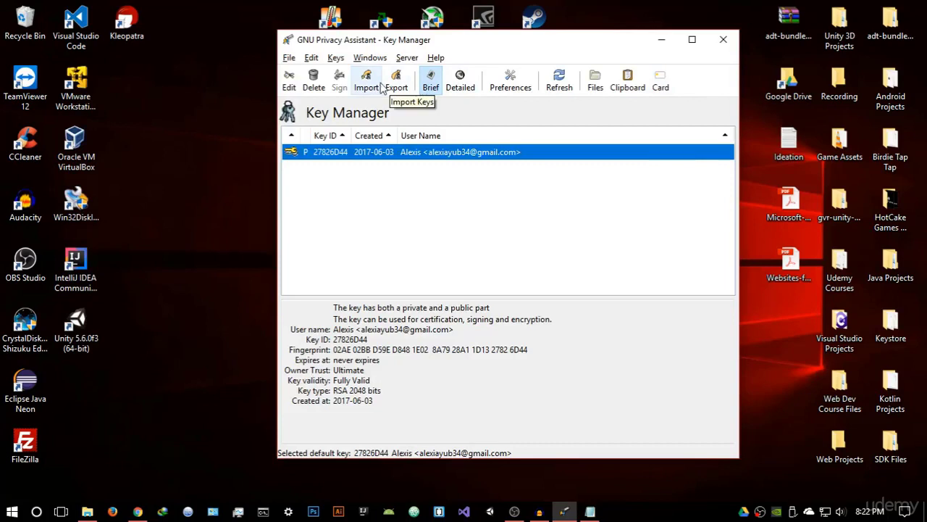
pyautogui.click(364, 59)
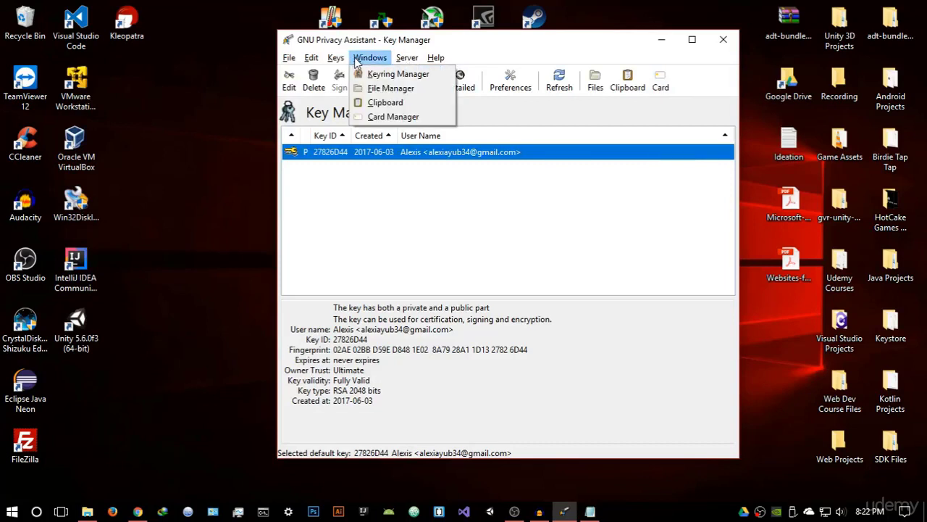
pyautogui.click(380, 104)
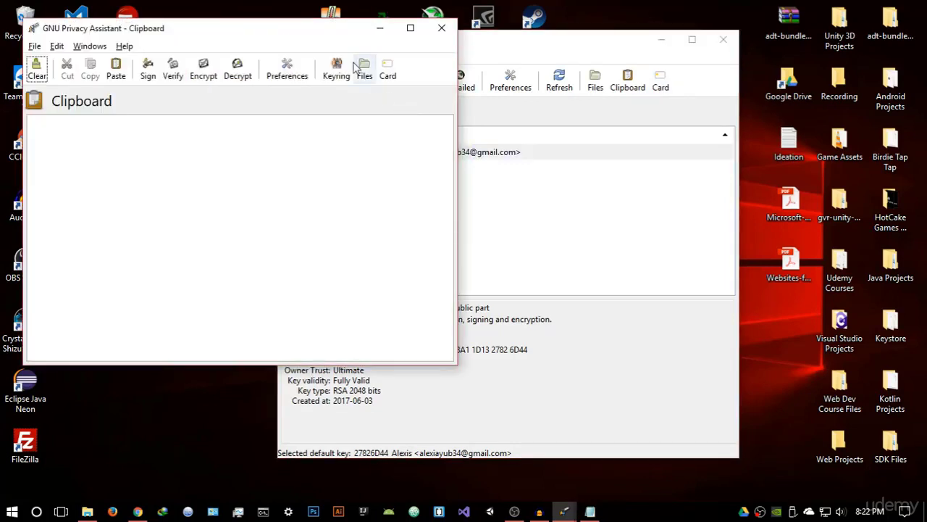
pyautogui.moveTo(293, 27); pyautogui.dragTo(552, 137)
pyautogui.click(477, 254)
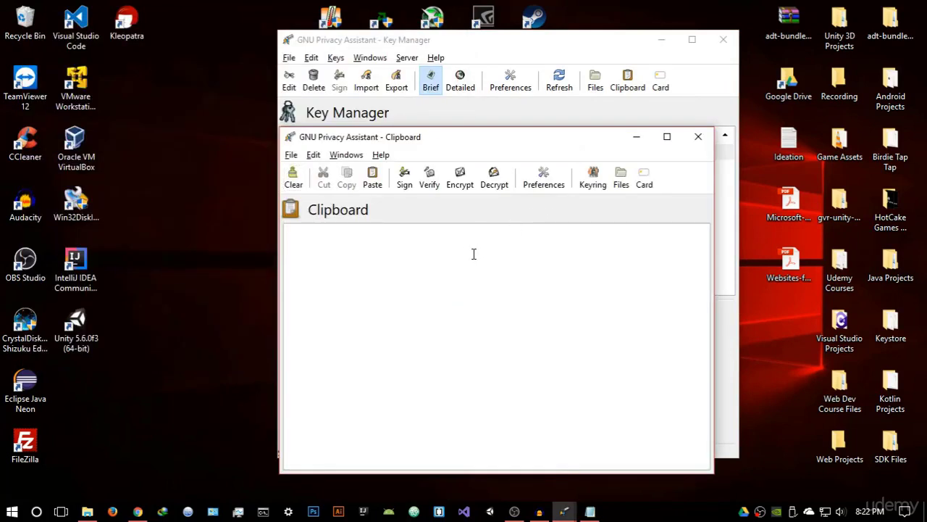
pyautogui.write('Hello how arer yo')
pyautogui.press('BackSpace')
pyautogui.press('BackSpace')
pyautogui.press('BackSpace')
pyautogui.press('BackSpace')
pyautogui.press('BackSpace')
pyautogui.write('you')
# Encrypt the clipboard text to public key 27826D44, producing a PGP MESSAGE block
pyautogui.click(456, 184)
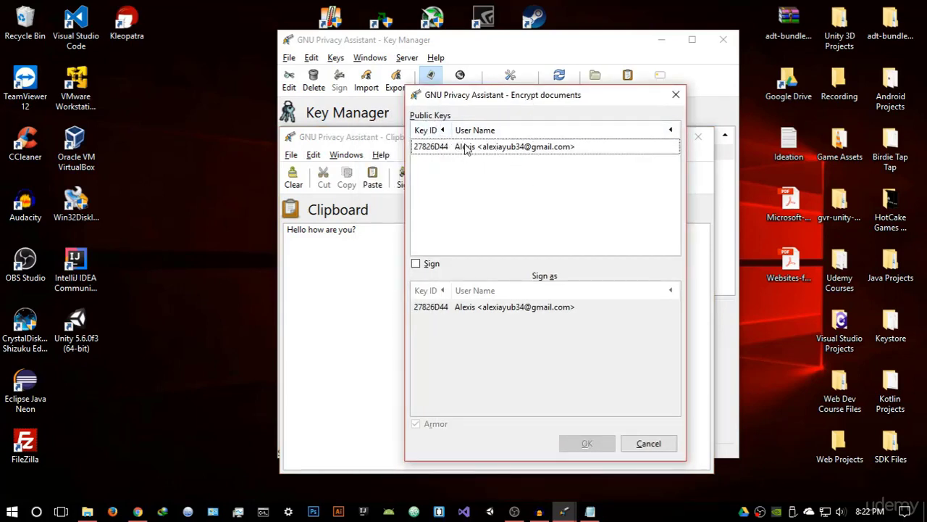
pyautogui.click(474, 149)
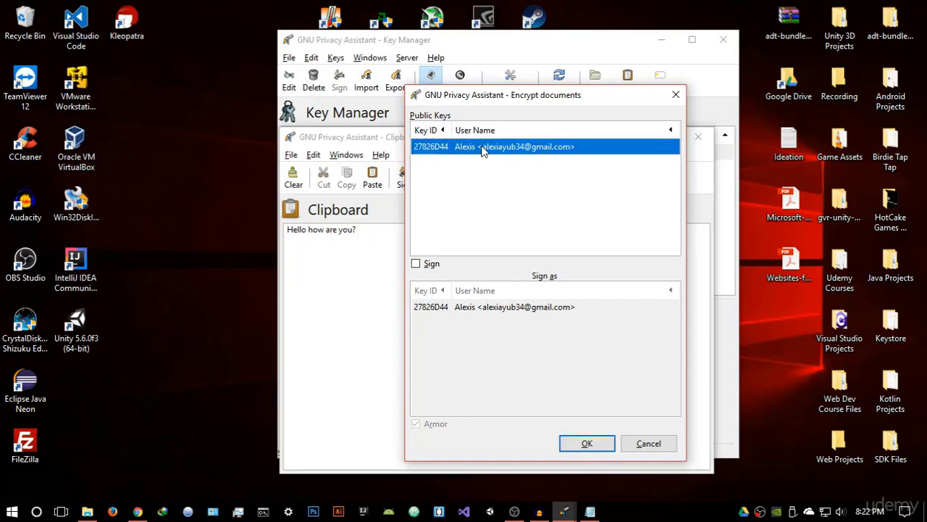
pyautogui.click(601, 442)
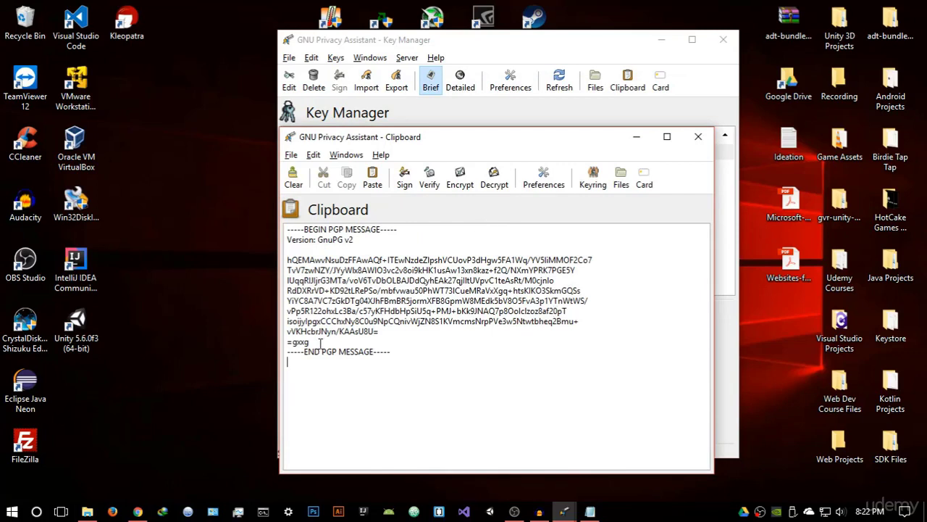
pyautogui.moveTo(320, 343); pyautogui.dragTo(279, 260)
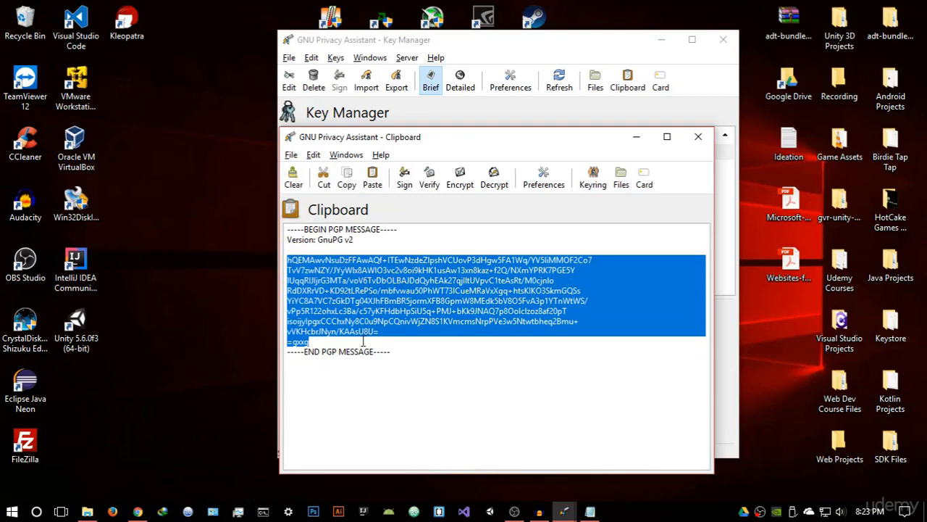
# Decrypt the PGP message with the key's passphrase to restore 'Hello how are you?'
pyautogui.click(364, 340)
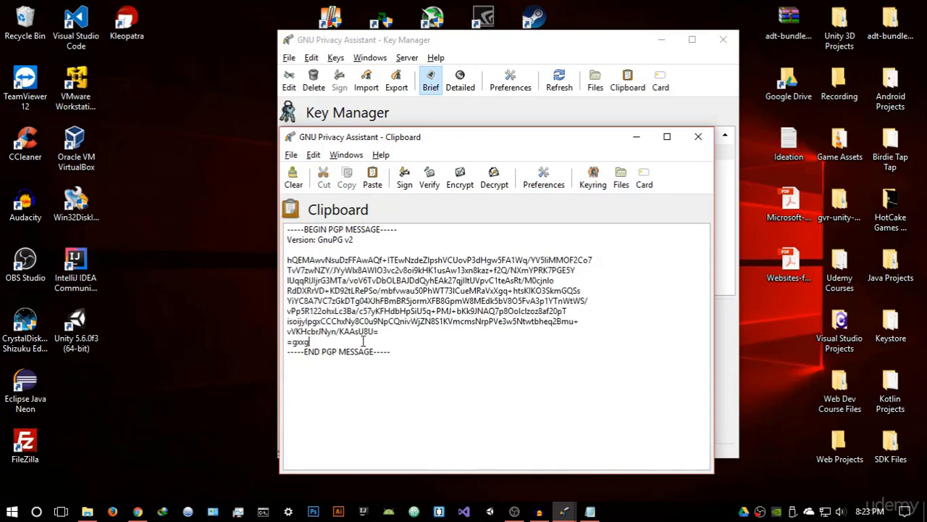
pyautogui.click(503, 182)
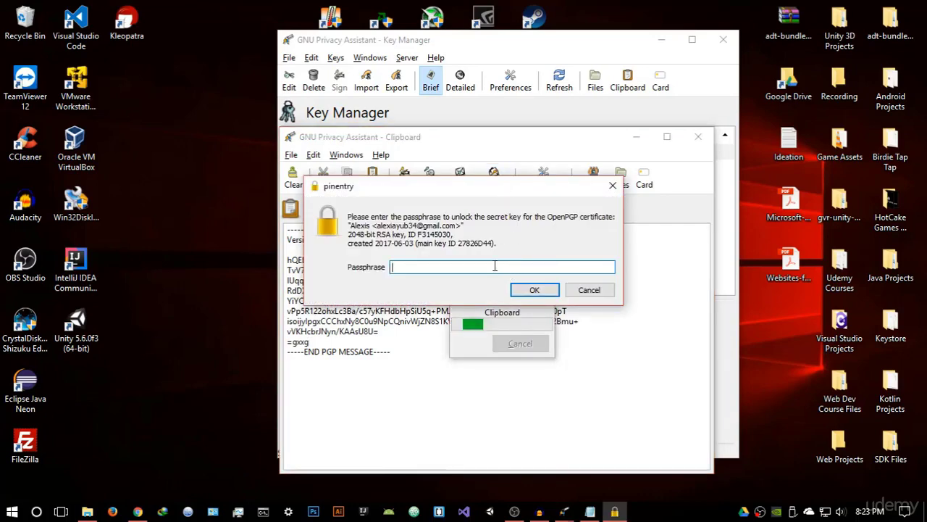
pyautogui.write('•••••')
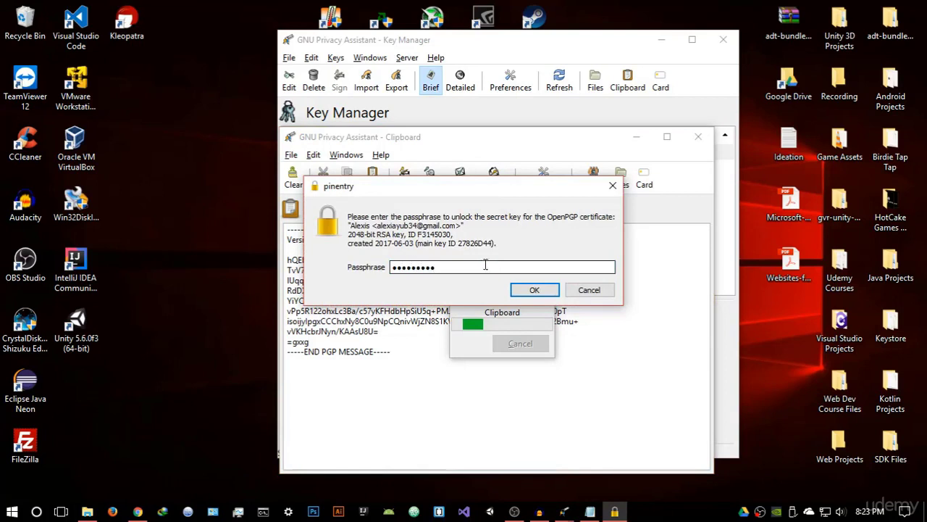
pyautogui.click(535, 290)
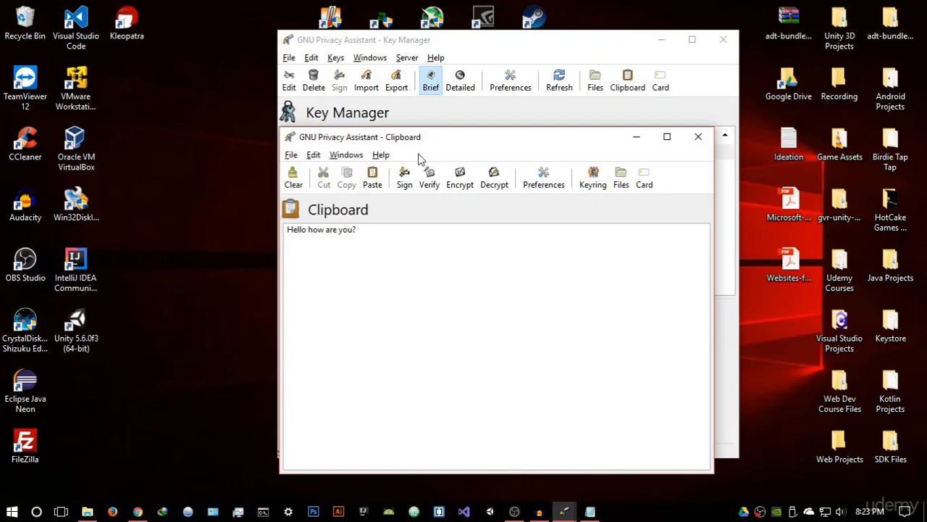
# Close the old Clipboard window and minimize the Notepad holding the public key
pyautogui.click(698, 136)
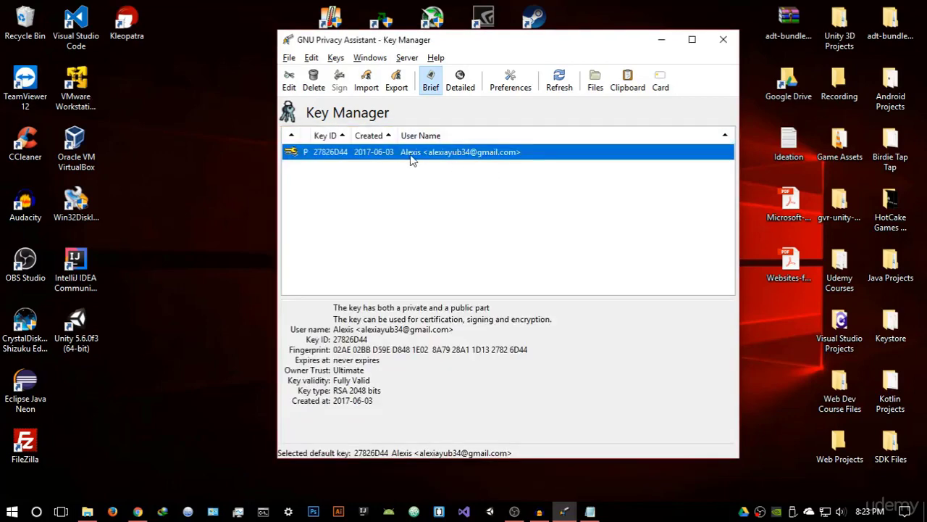
pyautogui.click(589, 511)
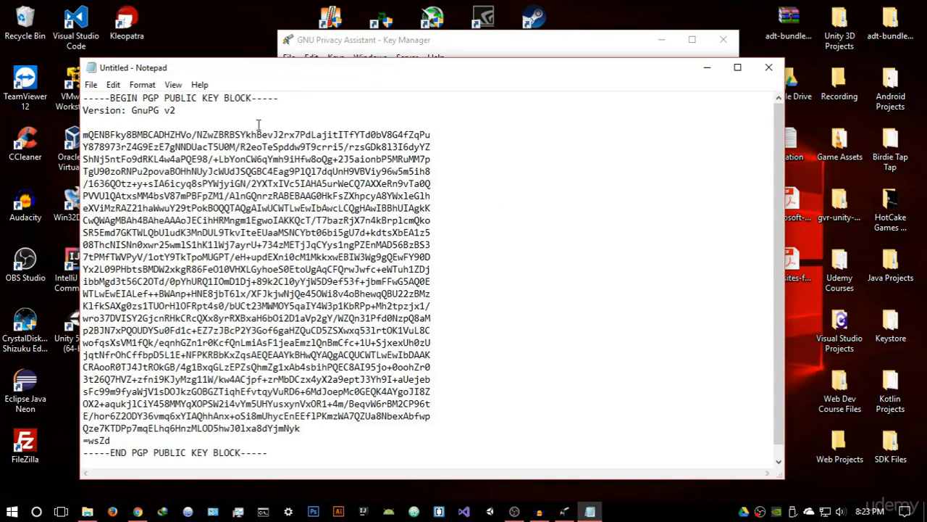
pyautogui.click(707, 67)
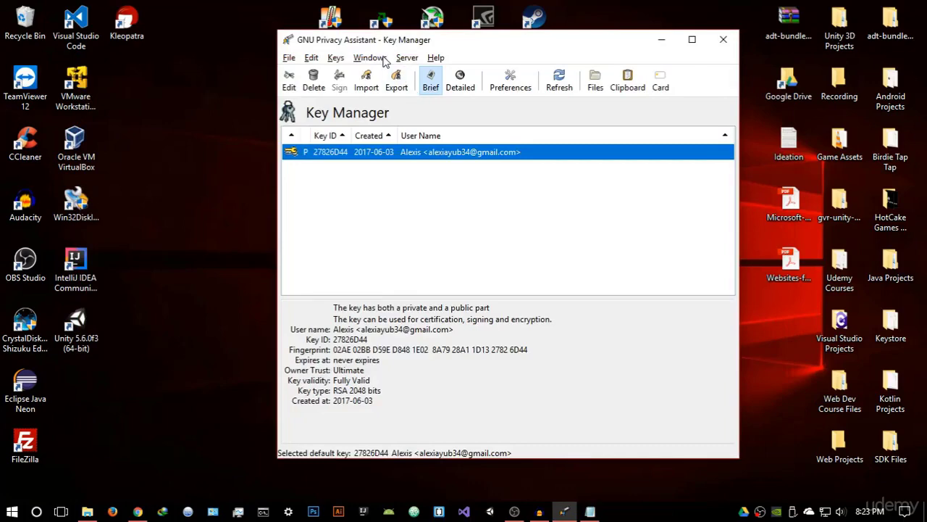
# Open a fresh Clipboard window from the Windows menu and drag it to the right
pyautogui.click(370, 57)
pyautogui.click(410, 88)
pyautogui.click(512, 99)
pyautogui.click(371, 58)
pyautogui.click(388, 103)
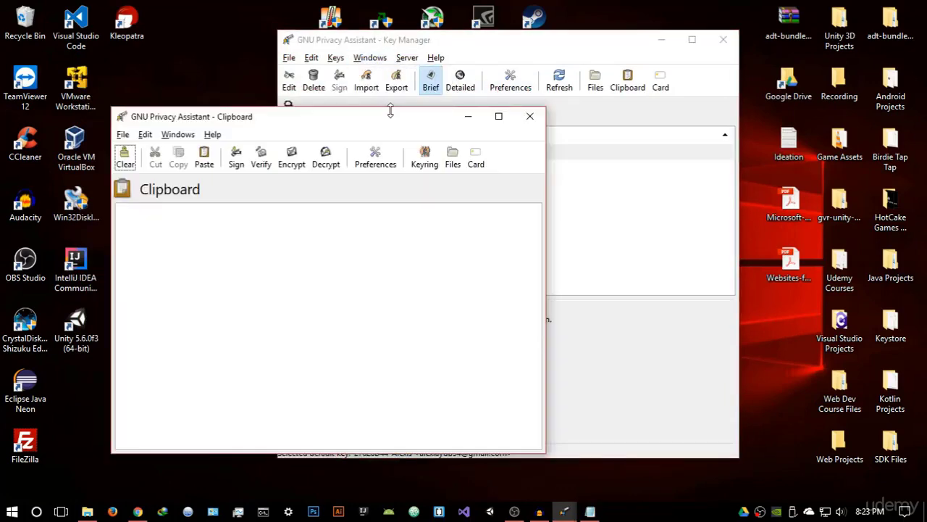
pyautogui.moveTo(368, 120); pyautogui.dragTo(499, 119)
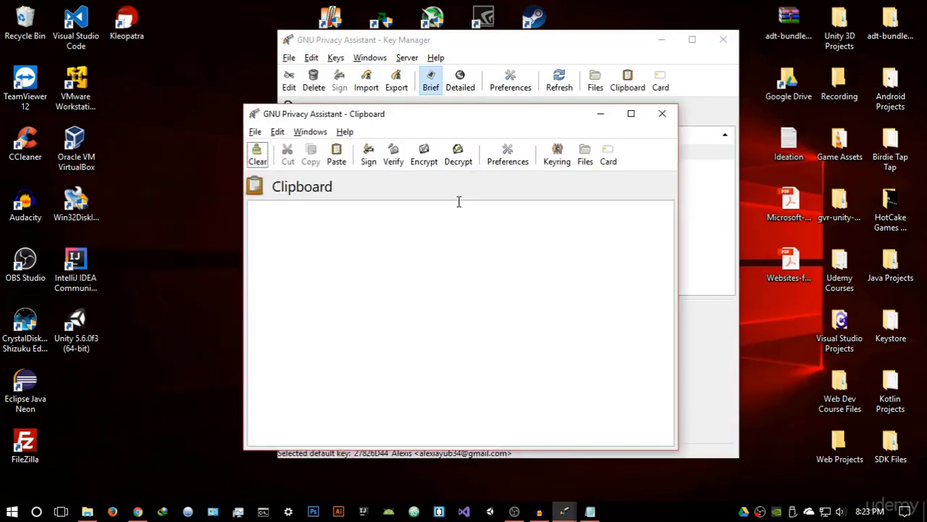
# Type 'Hi this is a test' and encrypt it to your own public key 27826D44
pyautogui.click(419, 213)
pyautogui.write('Hi this is a test')
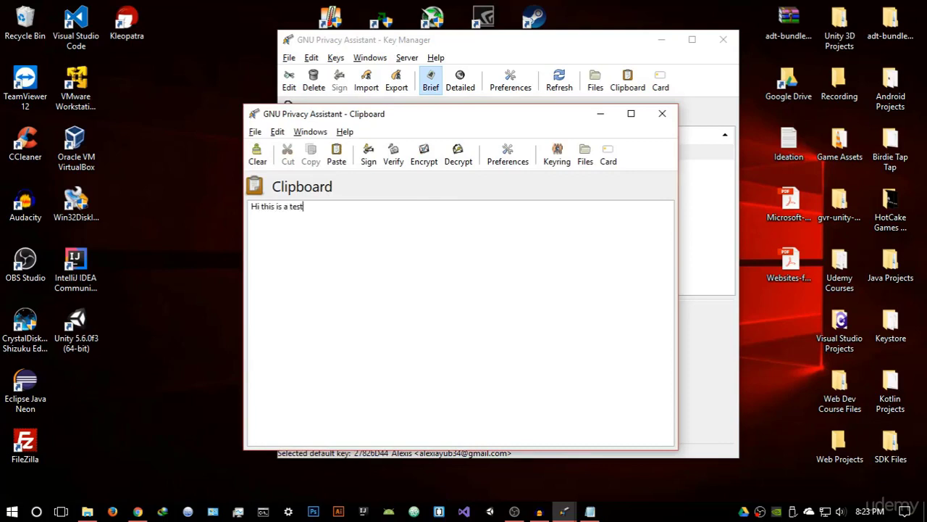
pyautogui.click(424, 155)
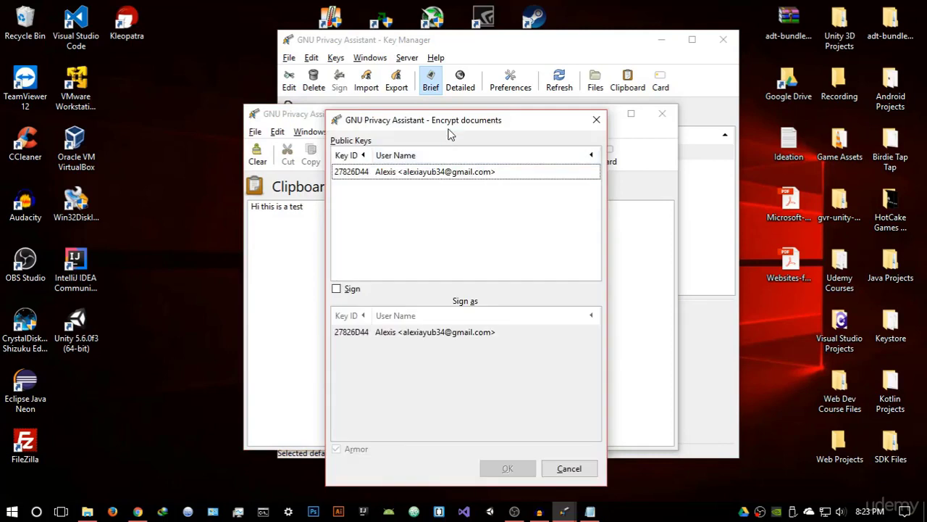
pyautogui.moveTo(449, 130); pyautogui.dragTo(523, 117)
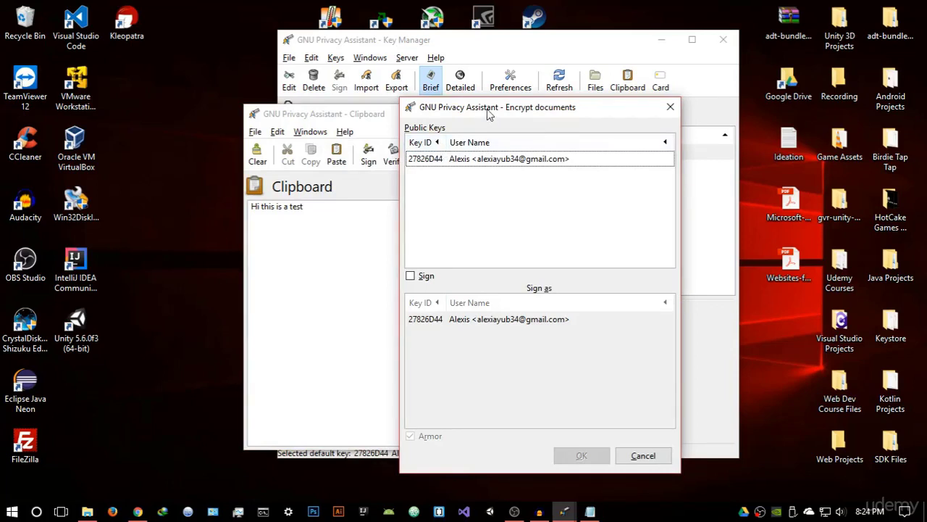
pyautogui.moveTo(489, 115); pyautogui.dragTo(511, 115)
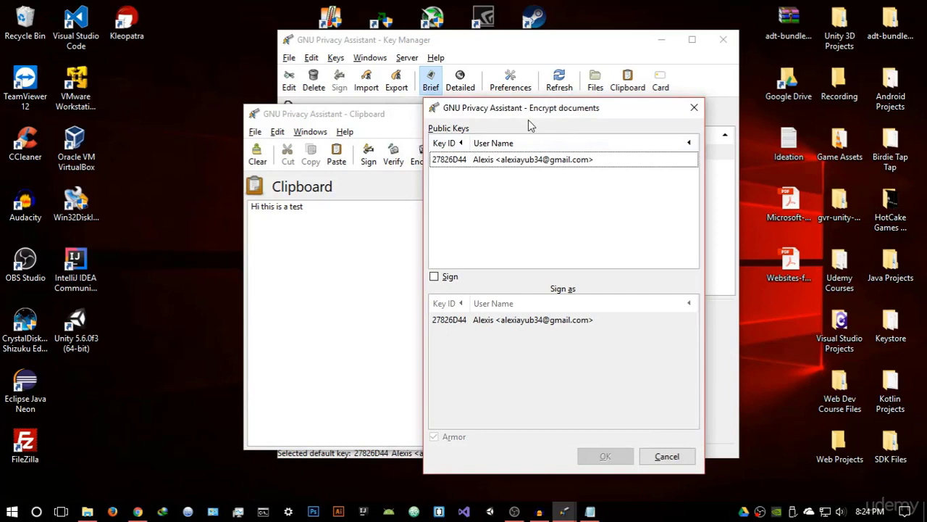
pyautogui.click(573, 161)
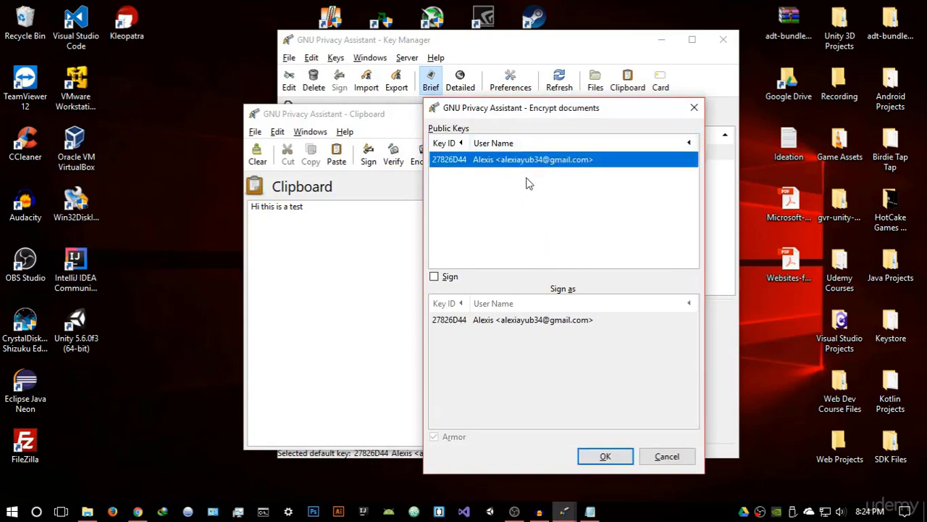
pyautogui.click(604, 457)
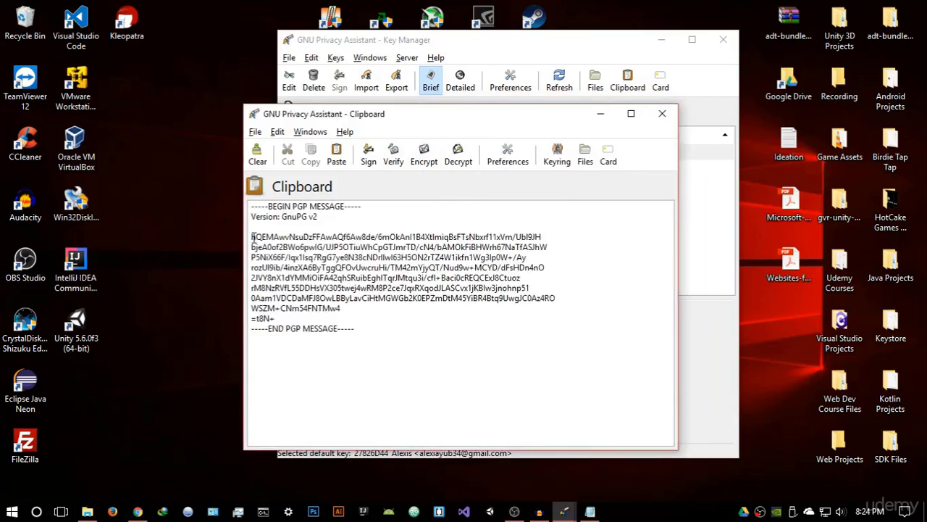
# Copy the encrypted PGP block, then decrypt it back to 'Hi this is a test'
pyautogui.moveTo(251, 237); pyautogui.dragTo(350, 315)
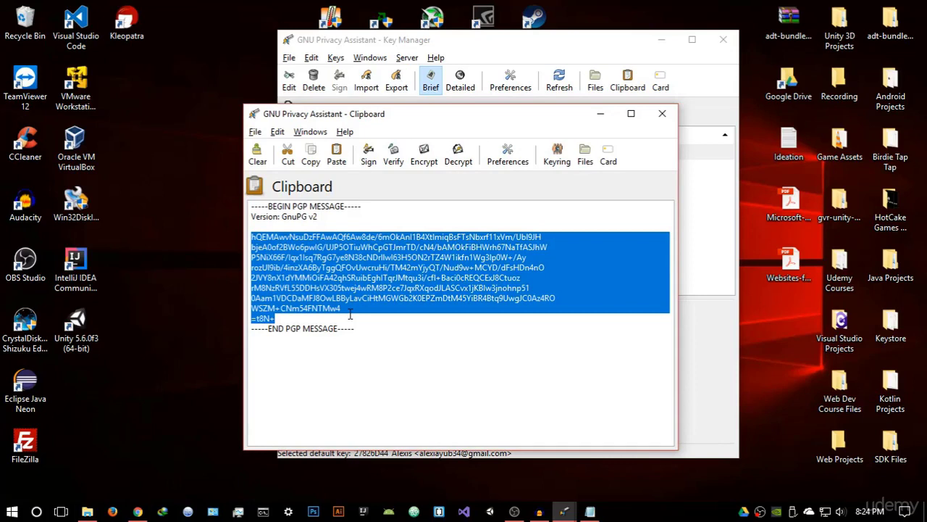
pyautogui.rightClick(322, 261)
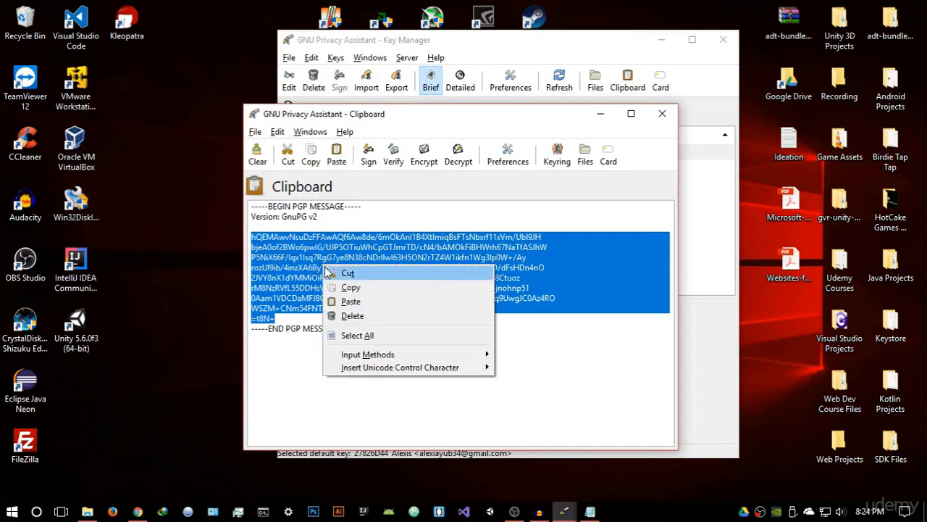
pyautogui.click(569, 342)
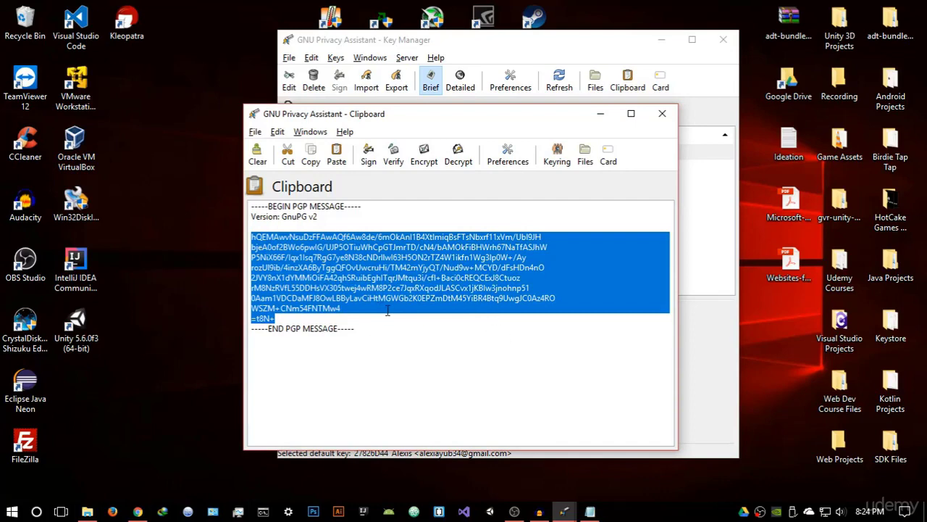
pyautogui.click(395, 320)
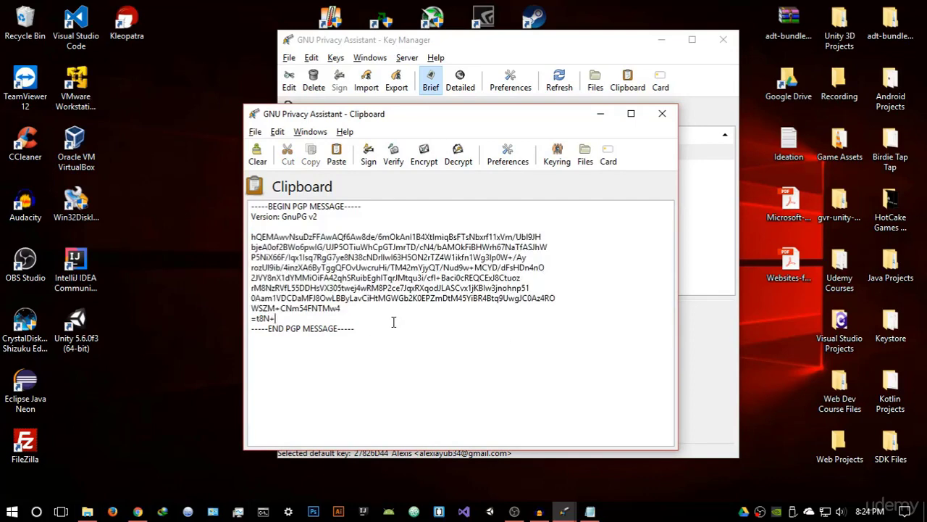
pyautogui.click(458, 156)
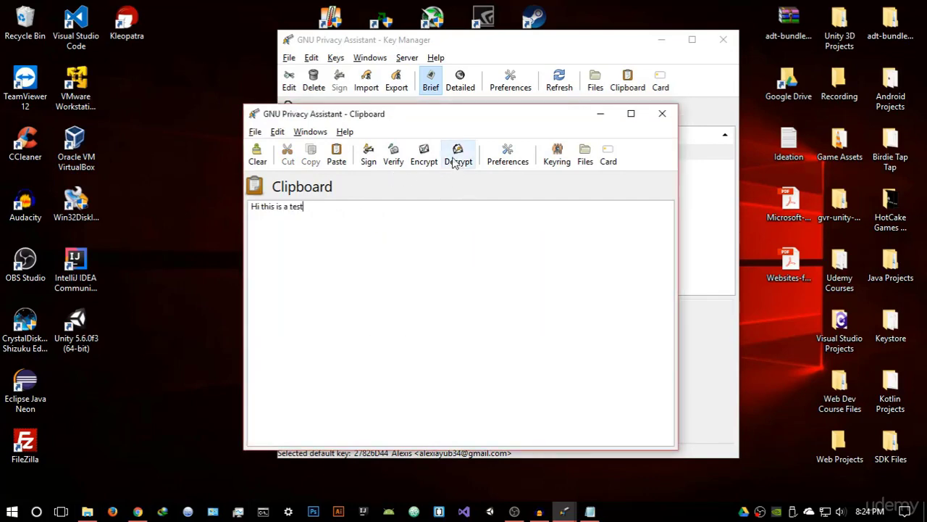